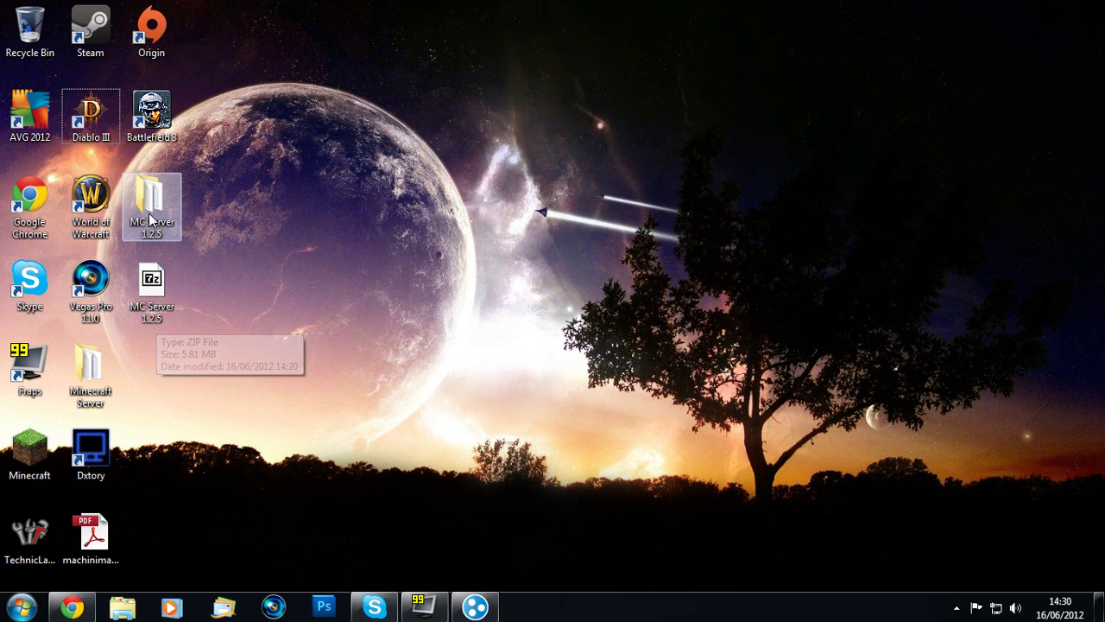
Drag the MC Server 1.2.5 folder from the icon column to the middle of the desktop
{"action": "left_click_drag", "start_coordinate": [151, 200], "coordinate": [455, 288]}
{"action": "double_click", "coordinate": [466, 308]}
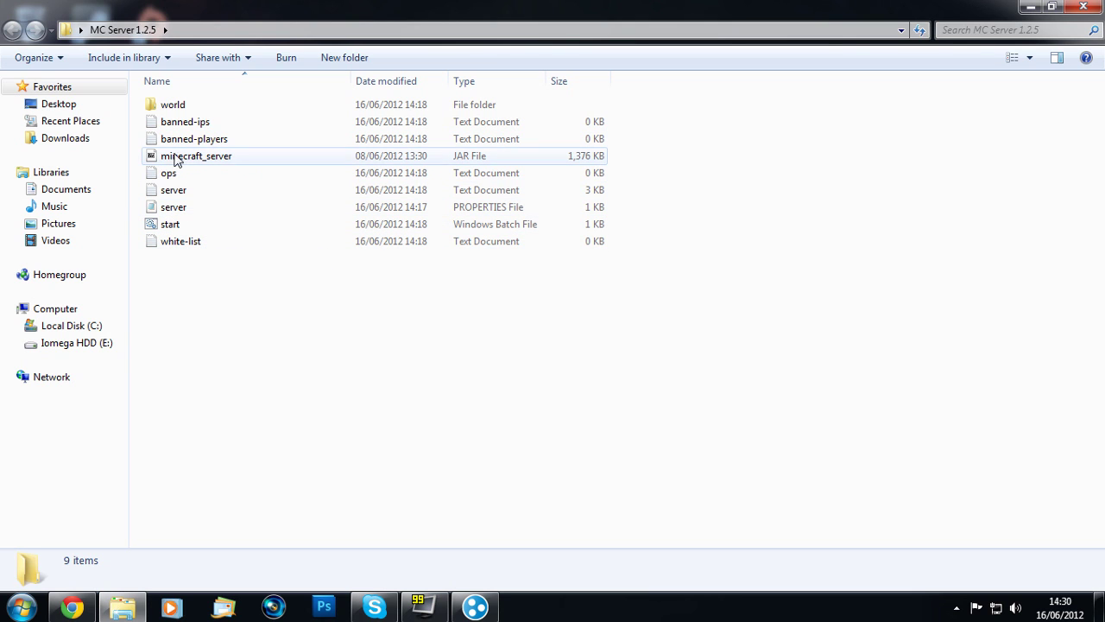
{"action": "left_click", "coordinate": [1084, 9]}
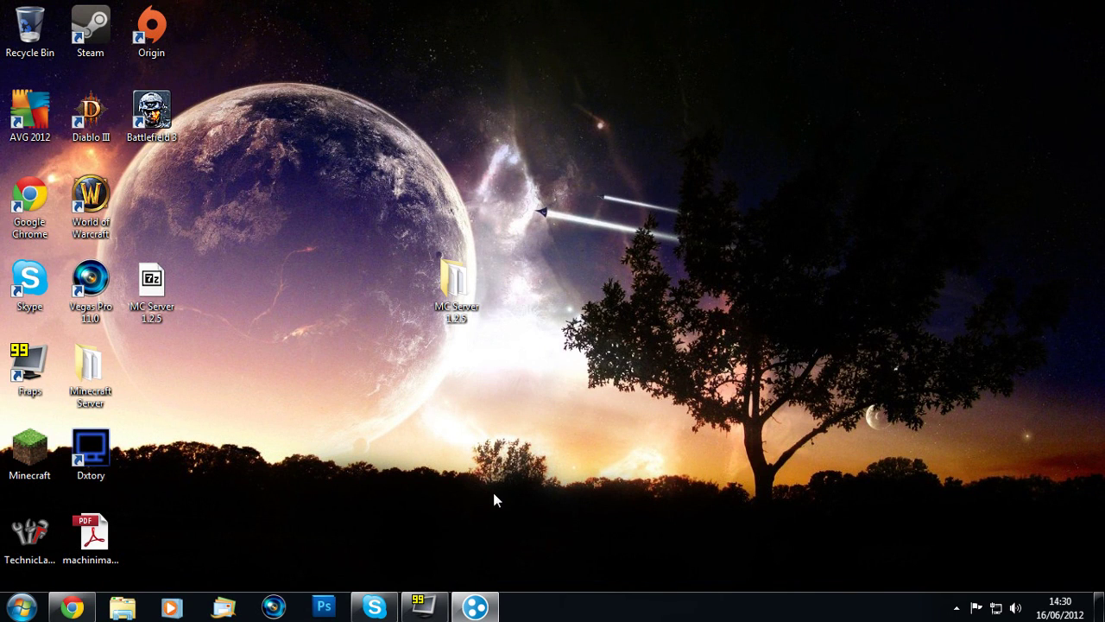
{"action": "left_click", "coordinate": [478, 611]}
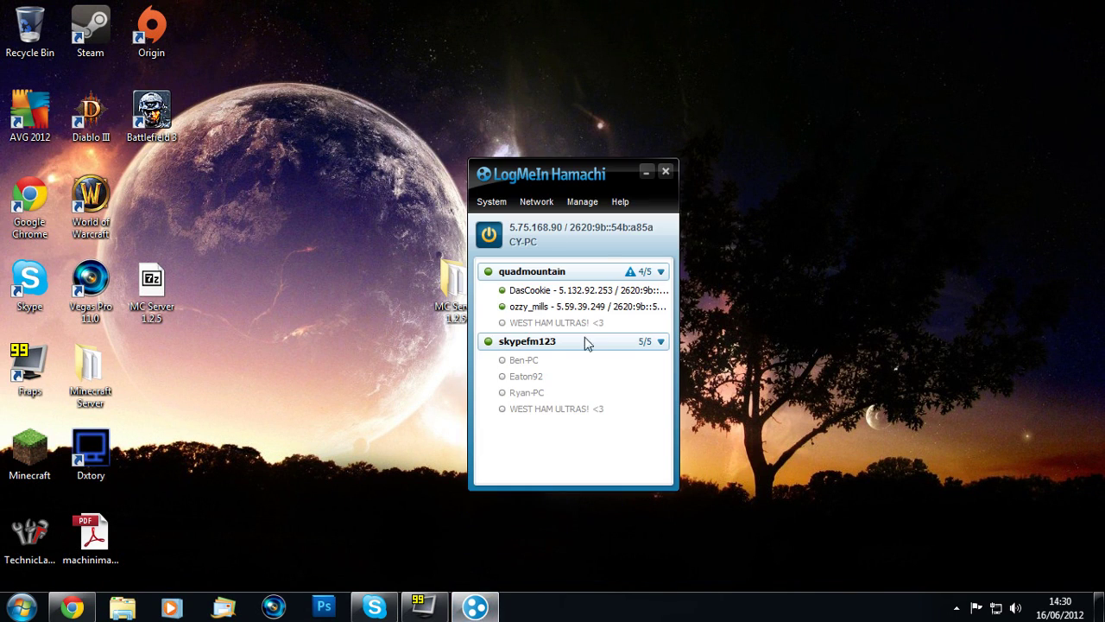
{"action": "left_click", "coordinate": [646, 171]}
{"action": "left_click", "coordinate": [72, 608]}
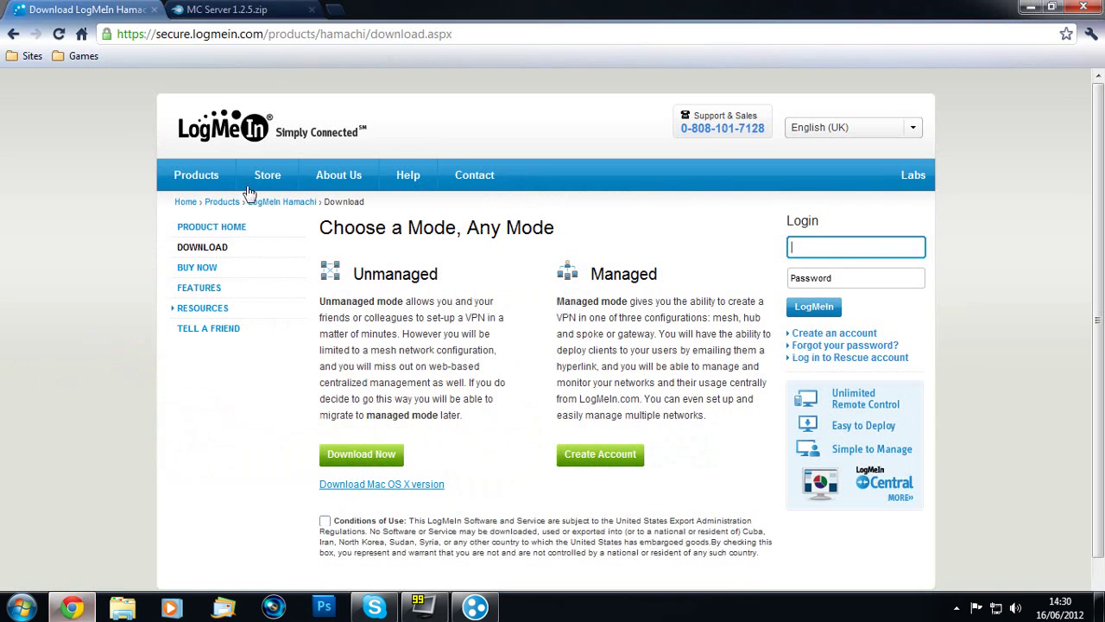
{"action": "left_click", "coordinate": [356, 280]}
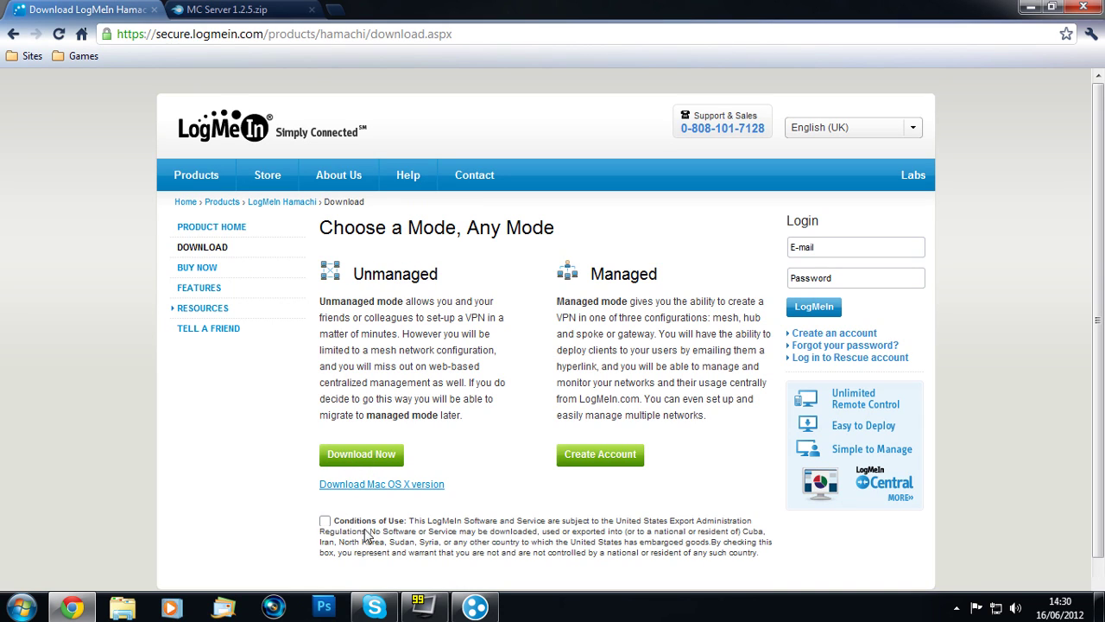
{"action": "scroll", "coordinate": [363, 531], "scroll_direction": "down", "scroll_amount": 1}
{"action": "scroll", "coordinate": [462, 518], "scroll_direction": "up", "scroll_amount": 1}
{"action": "left_click", "coordinate": [73, 607]}
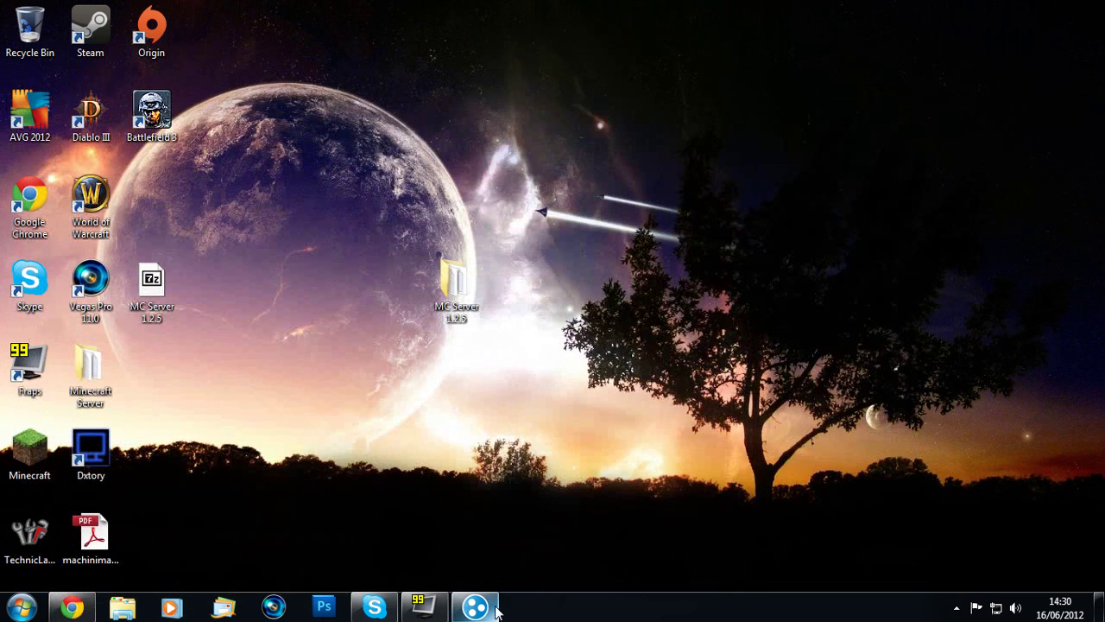
Create the Hamachi network 'youytube video123', protected by a password
{"action": "left_click", "coordinate": [483, 608]}
{"action": "left_click_drag", "start_coordinate": [553, 168], "coordinate": [622, 168]}
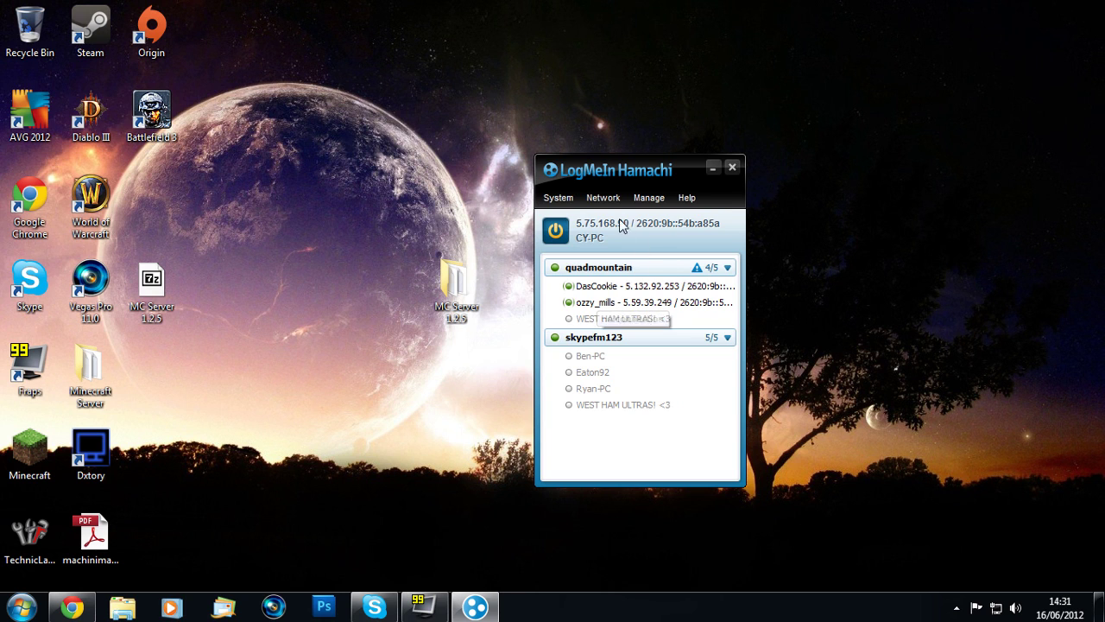
{"action": "left_click", "coordinate": [602, 198]}
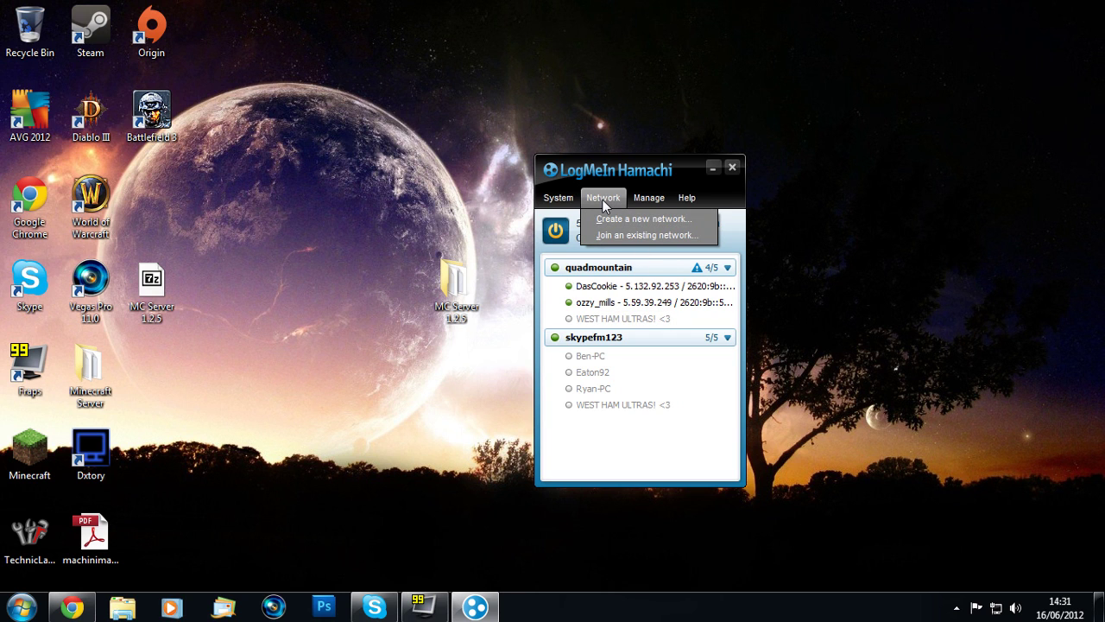
{"action": "left_click", "coordinate": [628, 219]}
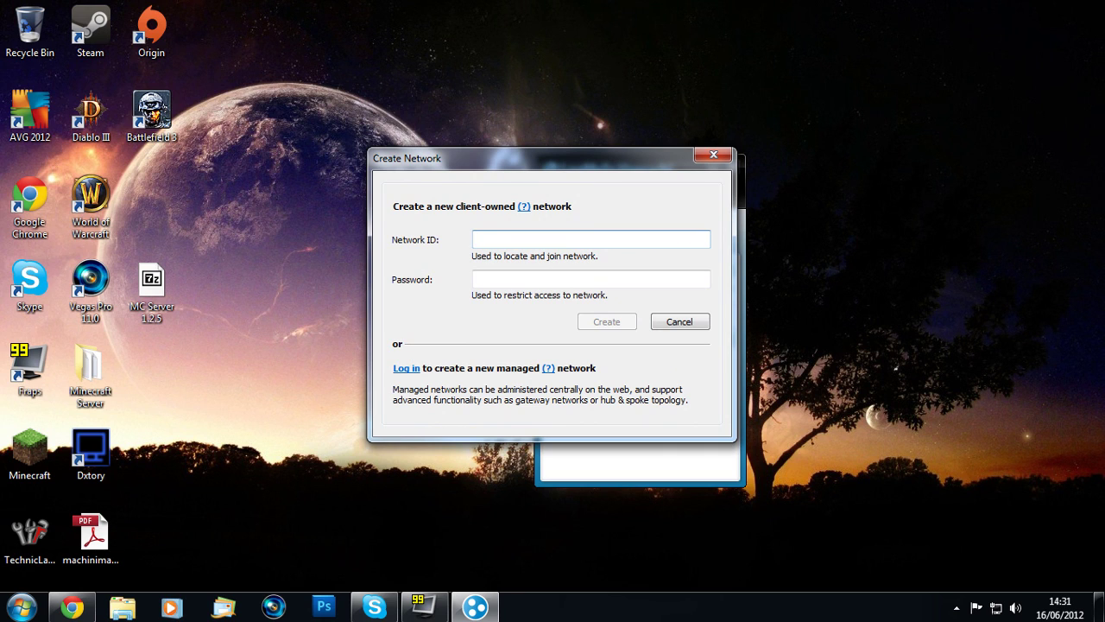
{"action": "type", "text": "youytube video123"}
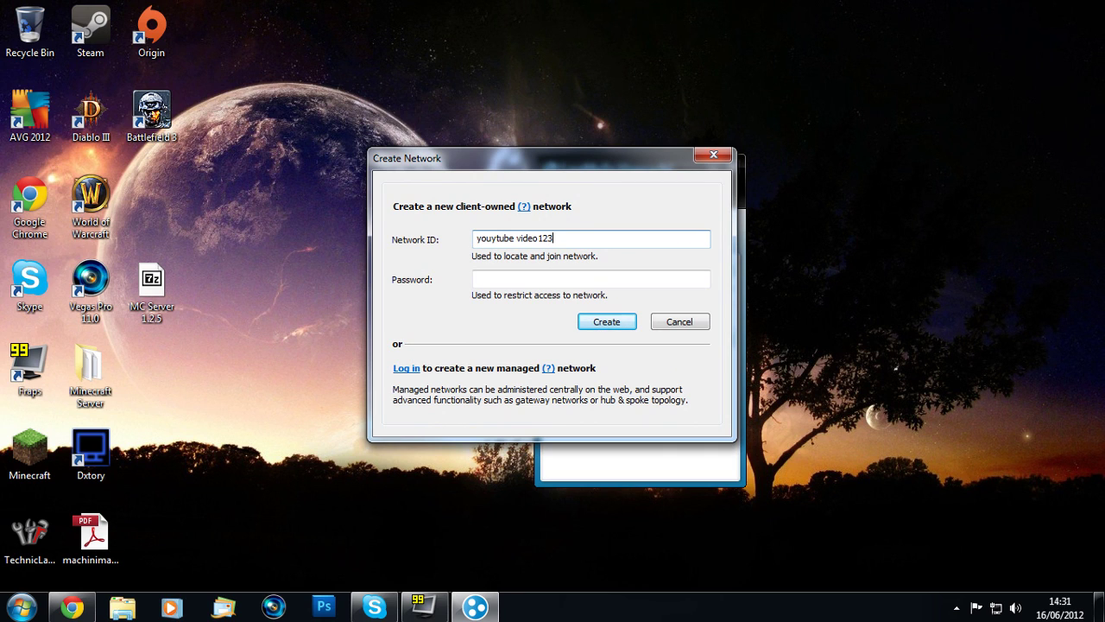
{"action": "left_click", "coordinate": [476, 278]}
{"action": "type", "text": "12"}
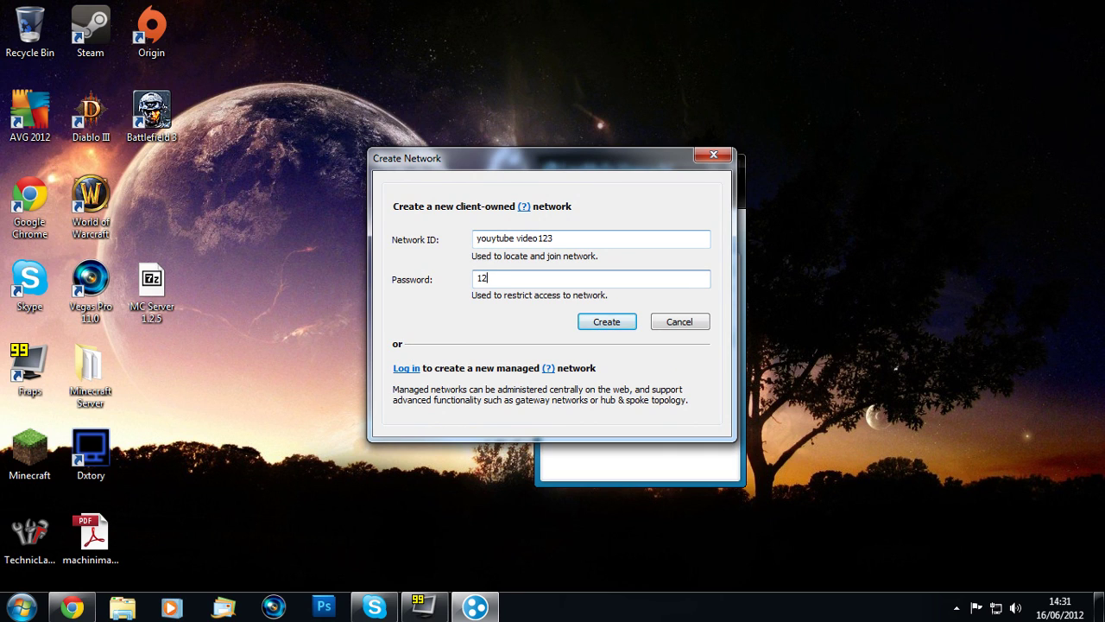
{"action": "type", "text": "345"}
{"action": "key", "text": "Return"}
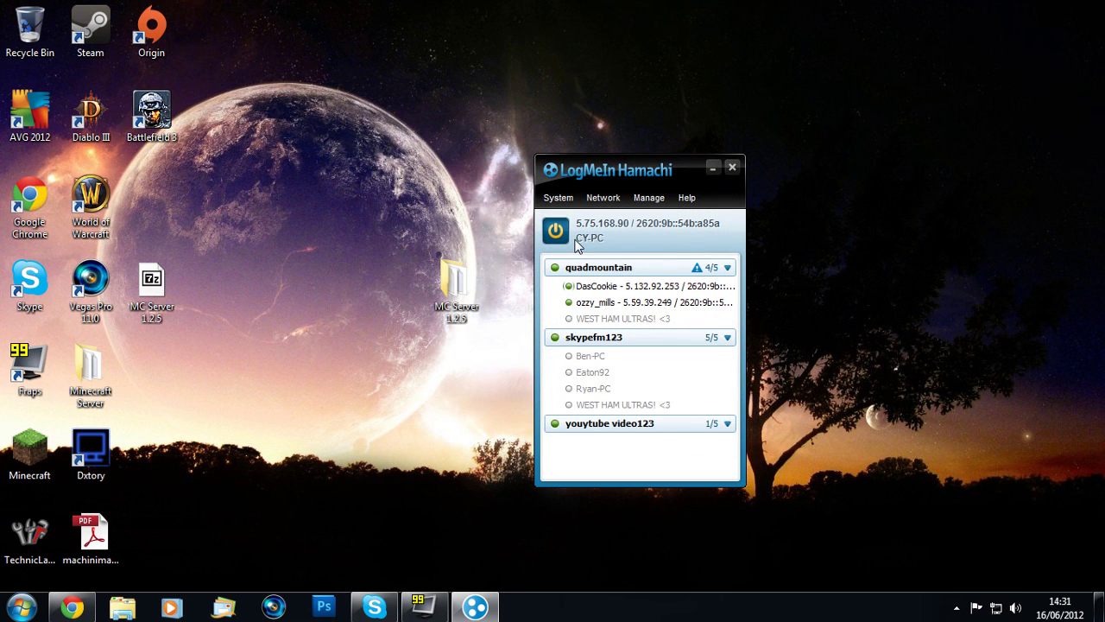
{"action": "mouse_move", "coordinate": [574, 428]}
{"action": "left_click_drag", "start_coordinate": [671, 163], "coordinate": [752, 143]}
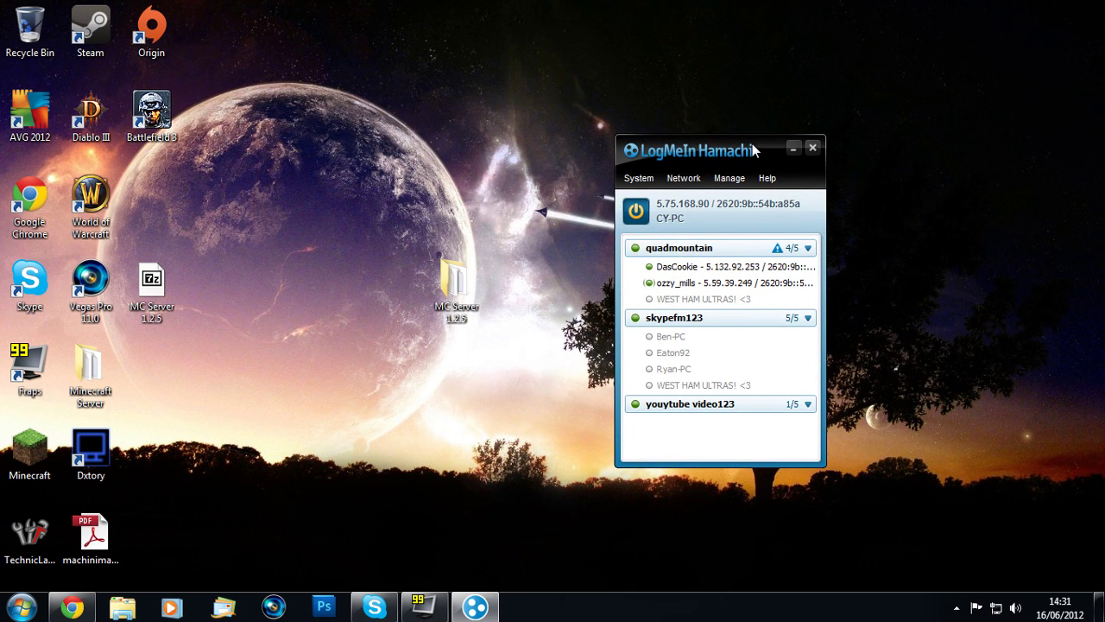
{"action": "mouse_move", "coordinate": [674, 409]}
{"action": "left_click", "coordinate": [665, 210]}
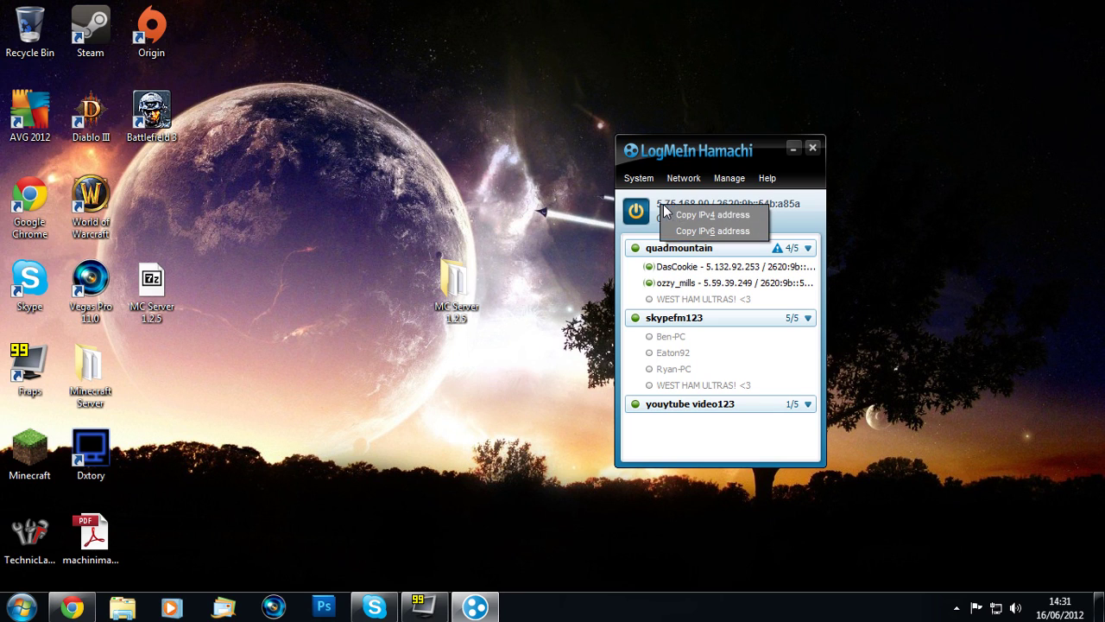
{"action": "left_click", "coordinate": [677, 197]}
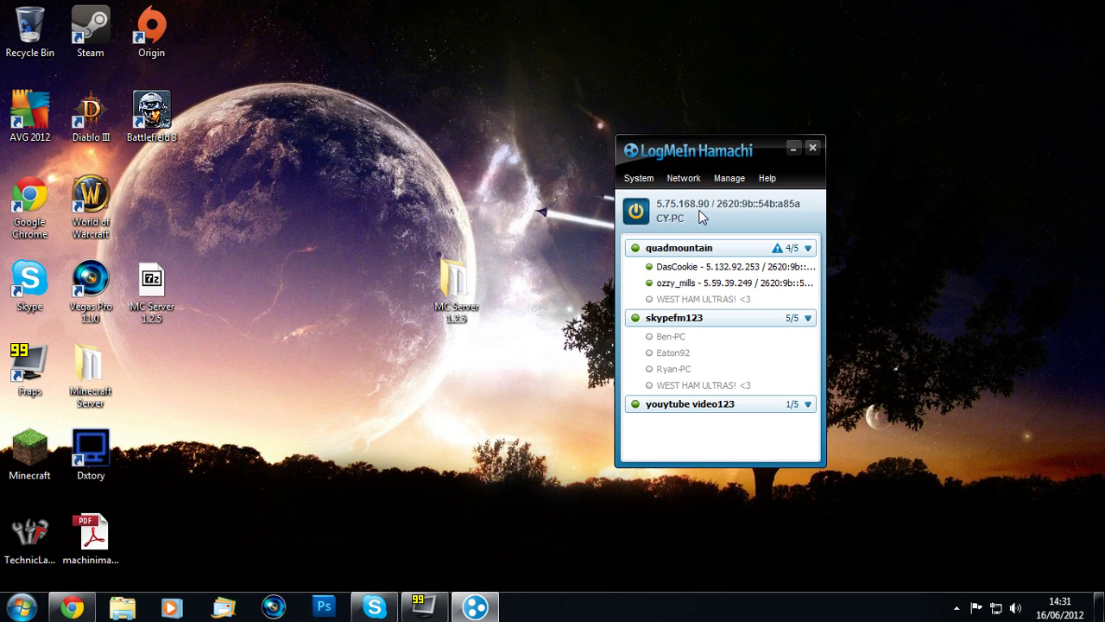
{"action": "left_click", "coordinate": [679, 206]}
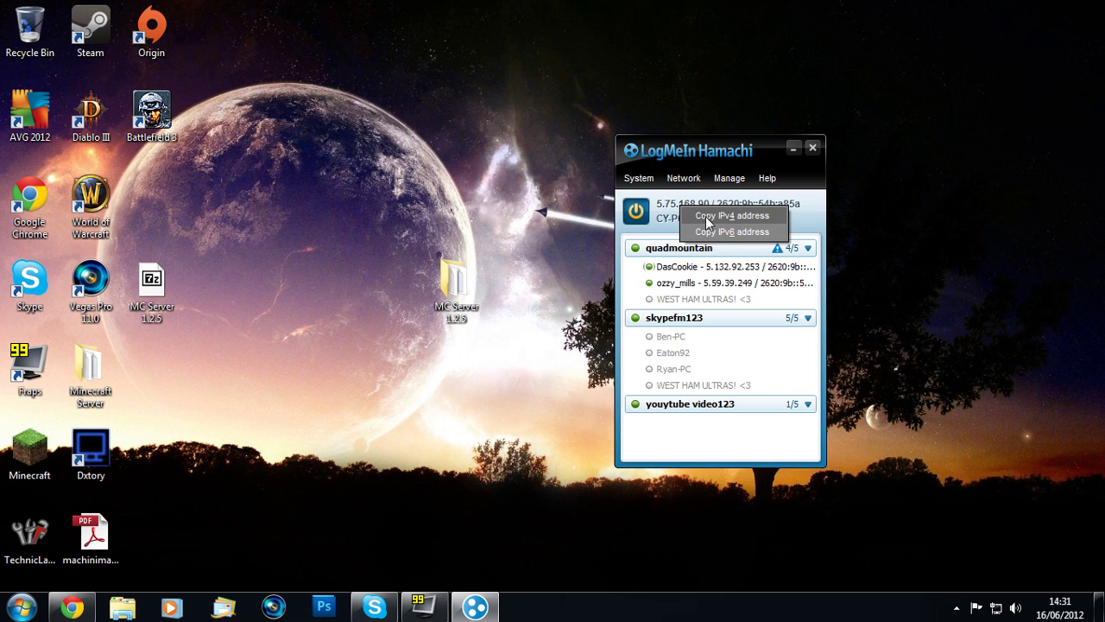
{"action": "left_click", "coordinate": [706, 217]}
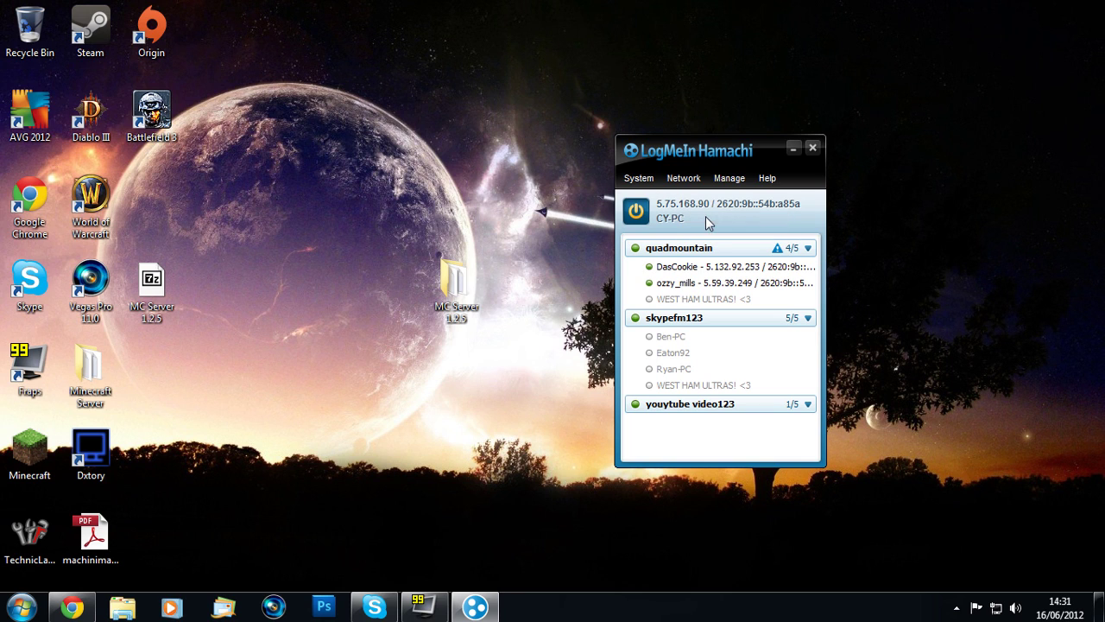
{"action": "double_click", "coordinate": [457, 285]}
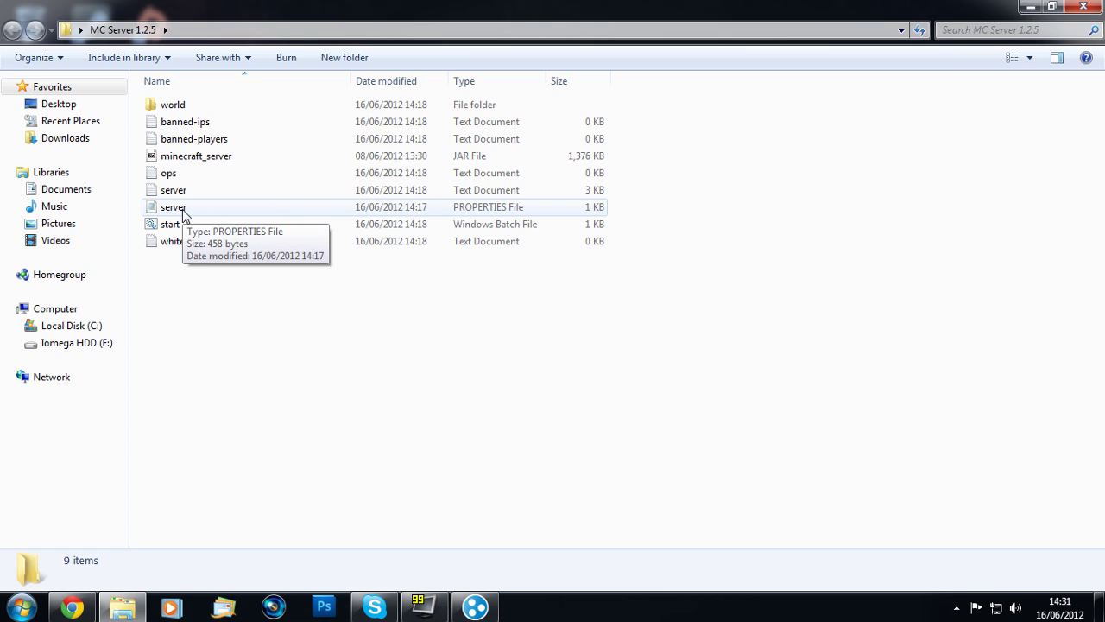
Paste 5.75.168.90 after server-ip= in server.properties and save the file
{"action": "double_click", "coordinate": [173, 208]}
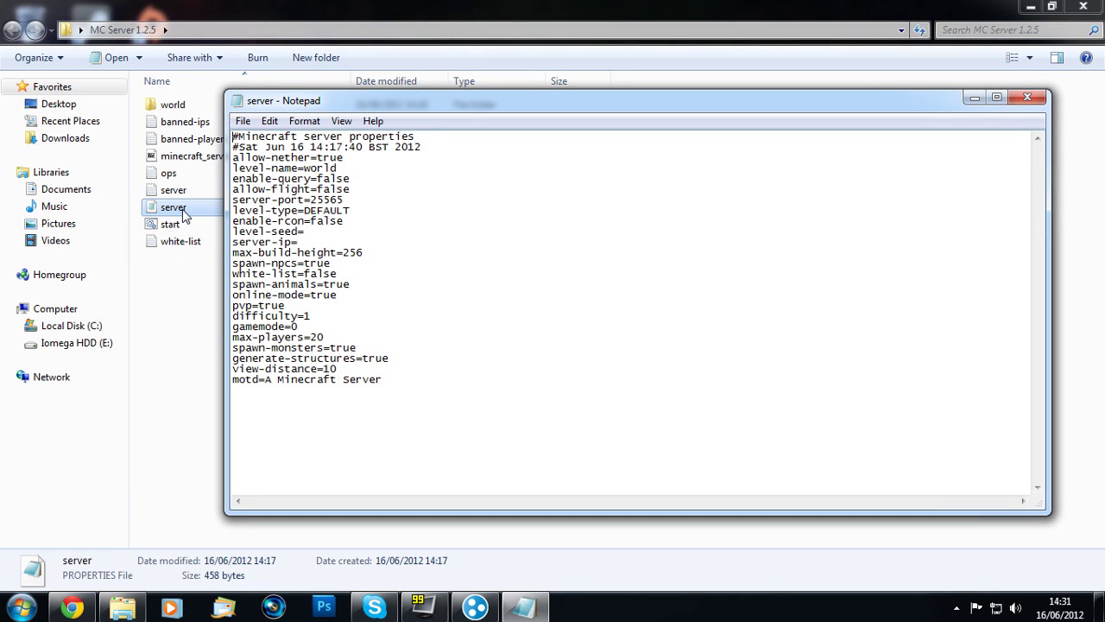
{"action": "left_click_drag", "start_coordinate": [343, 107], "coordinate": [309, 112]}
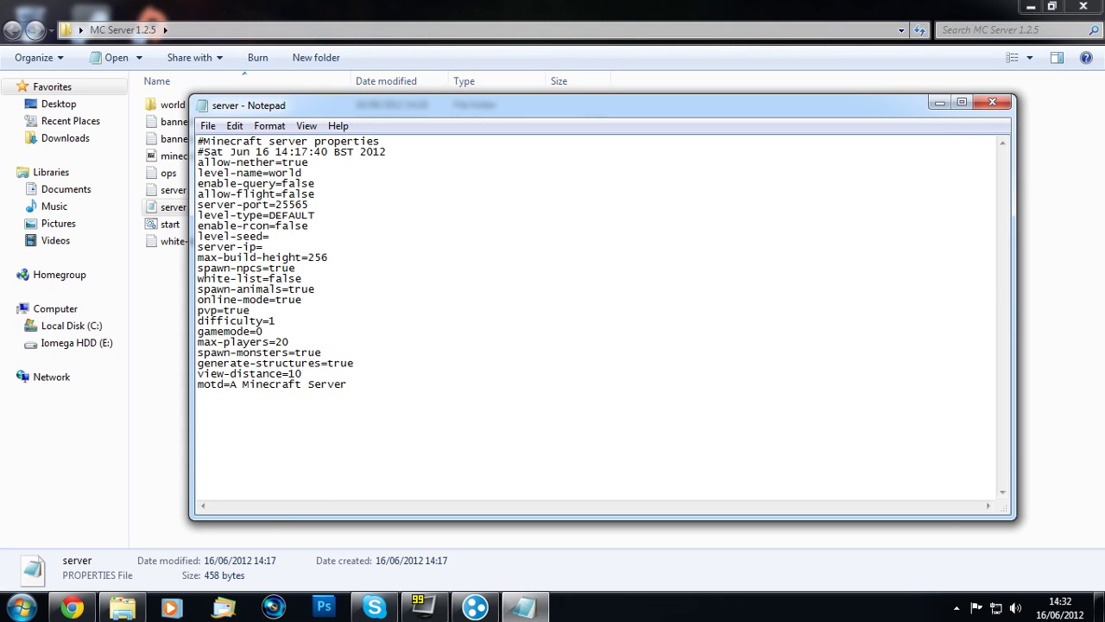
{"action": "left_click_drag", "start_coordinate": [197, 247], "coordinate": [263, 247]}
{"action": "left_click", "coordinate": [263, 247]}
{"action": "key", "text": "ctrl+v"}
{"action": "left_click", "coordinate": [208, 126]}
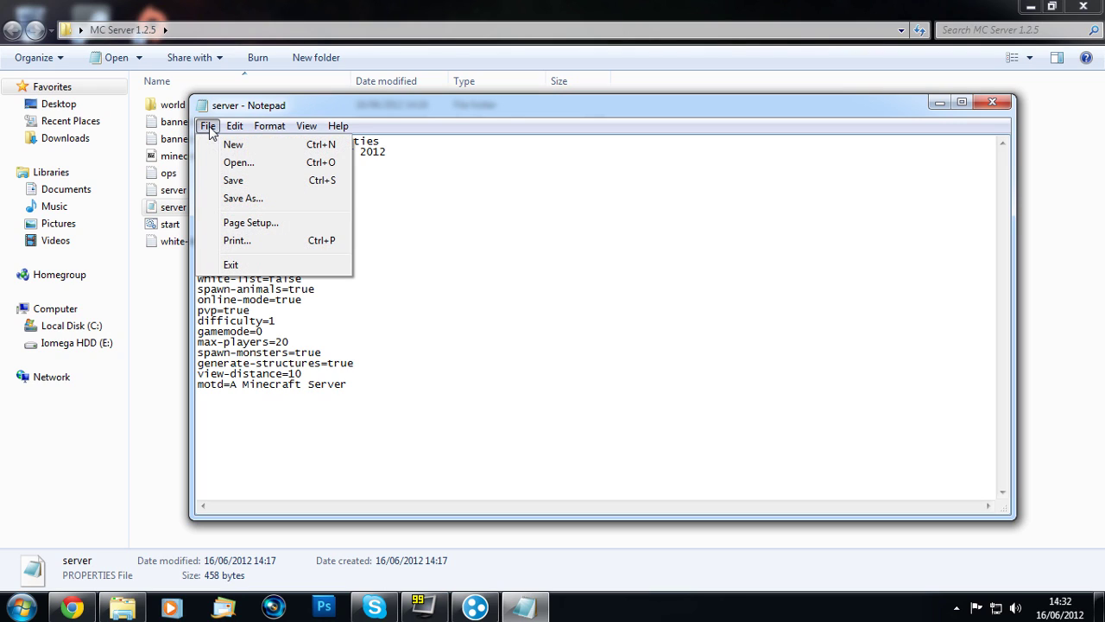
{"action": "left_click", "coordinate": [234, 181]}
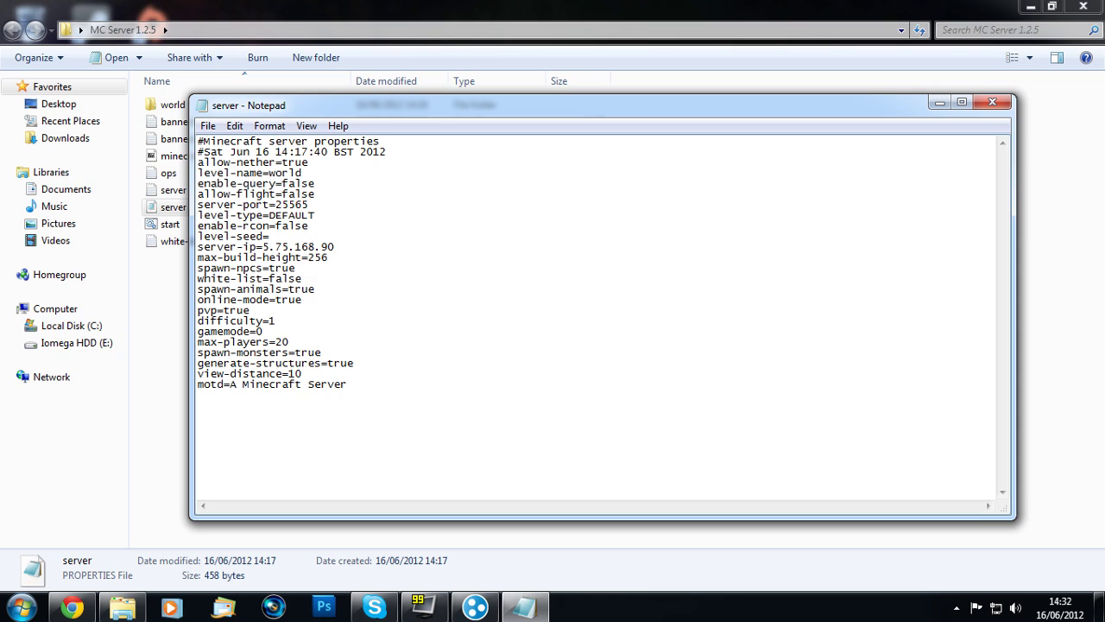
Close Notepad, run start.bat, and bring the server console running on 5.75.168.90:25565 into view
{"action": "left_click", "coordinate": [990, 102]}
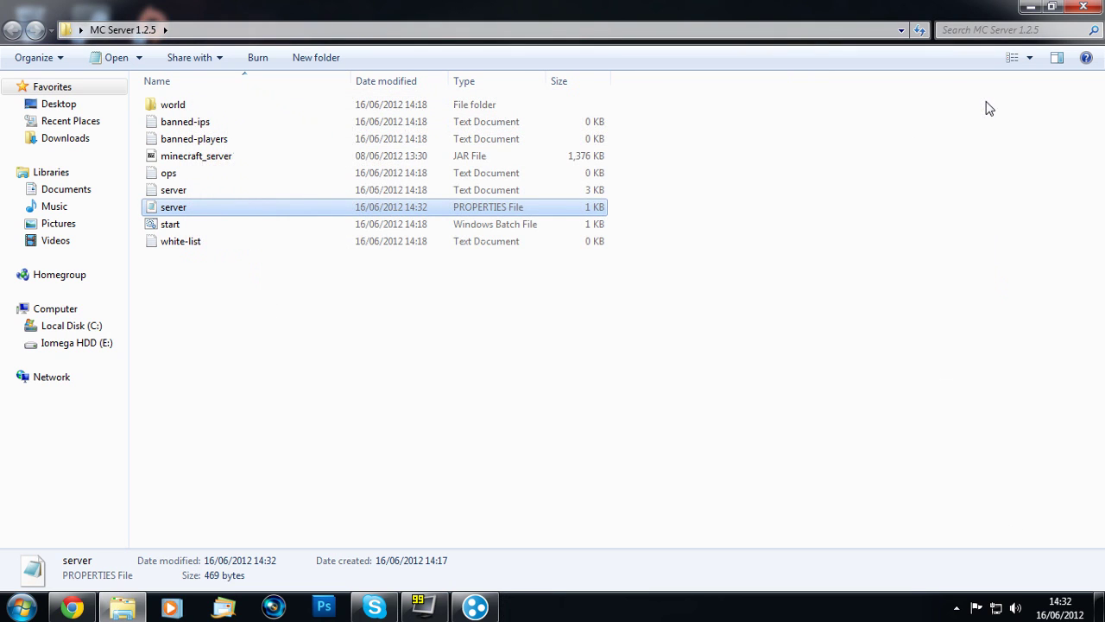
{"action": "left_click", "coordinate": [474, 607]}
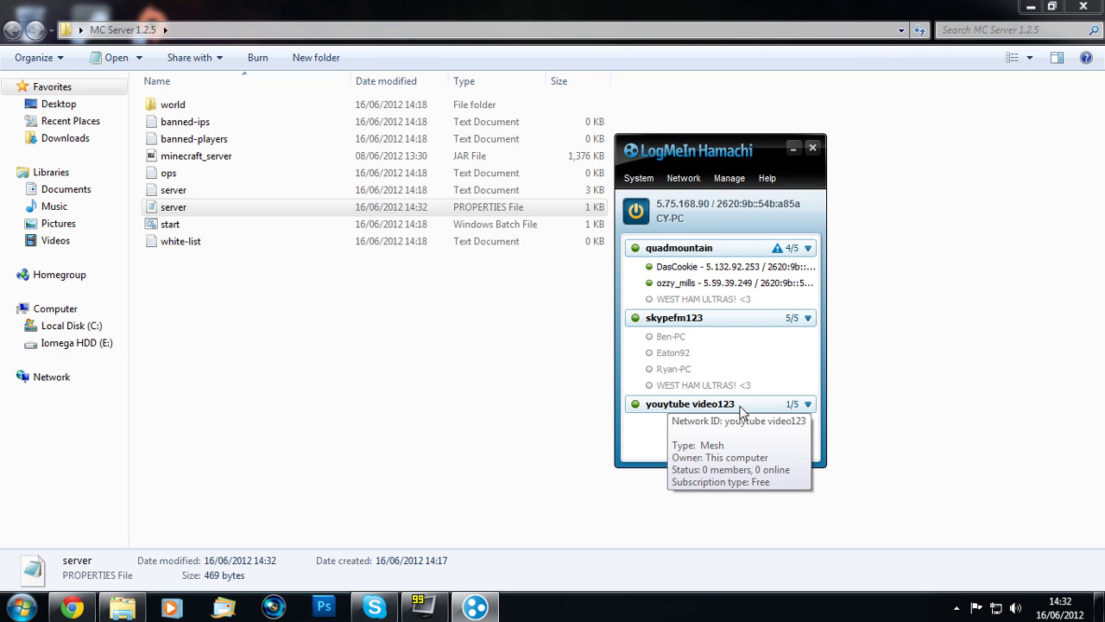
{"action": "double_click", "coordinate": [183, 229]}
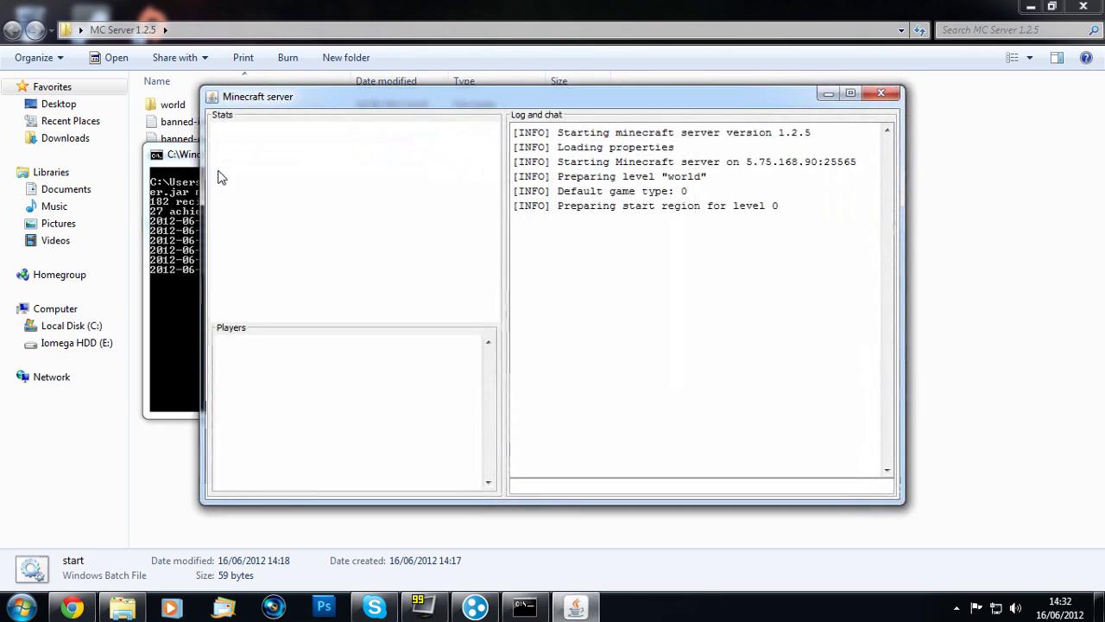
{"action": "left_click_drag", "start_coordinate": [173, 151], "coordinate": [389, 163]}
{"action": "left_click", "coordinate": [183, 240]}
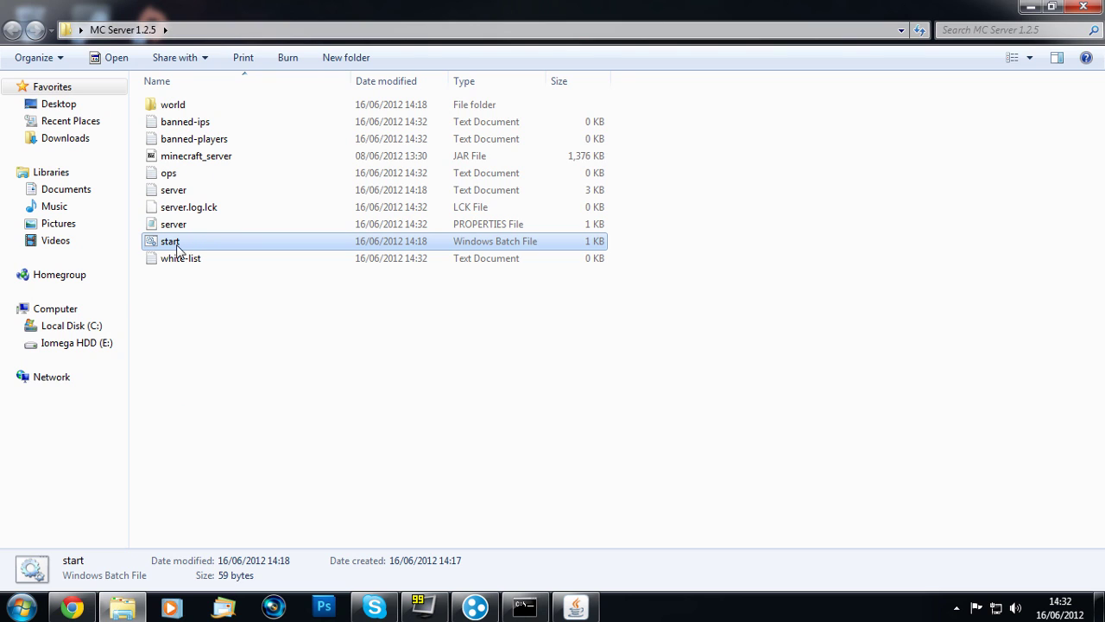
{"action": "left_click", "coordinate": [575, 606]}
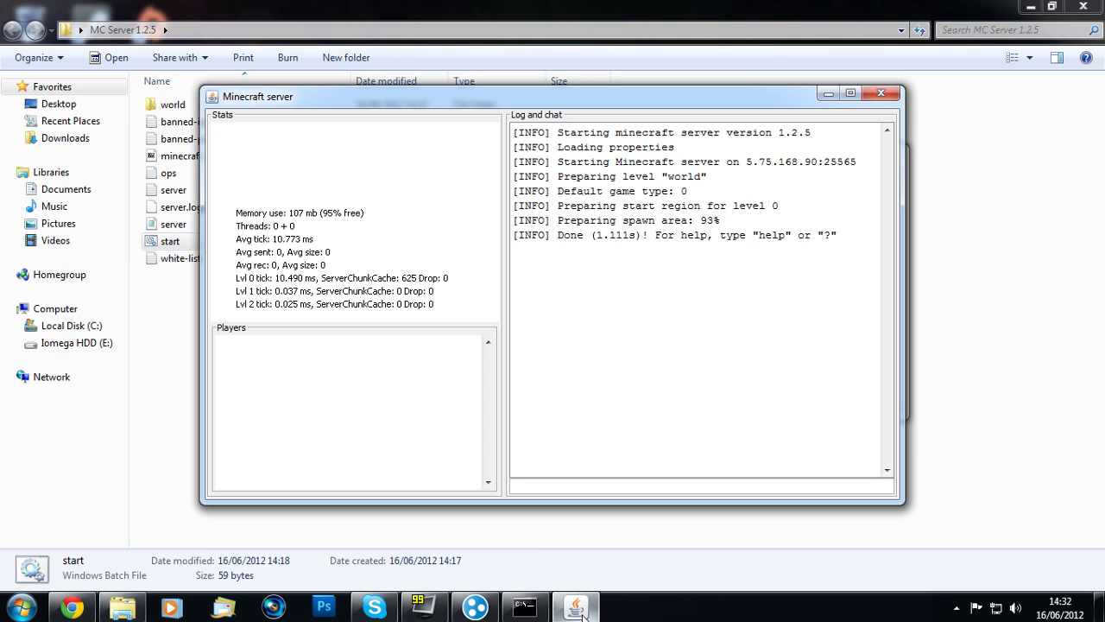
{"action": "left_click_drag", "start_coordinate": [427, 102], "coordinate": [729, 102]}
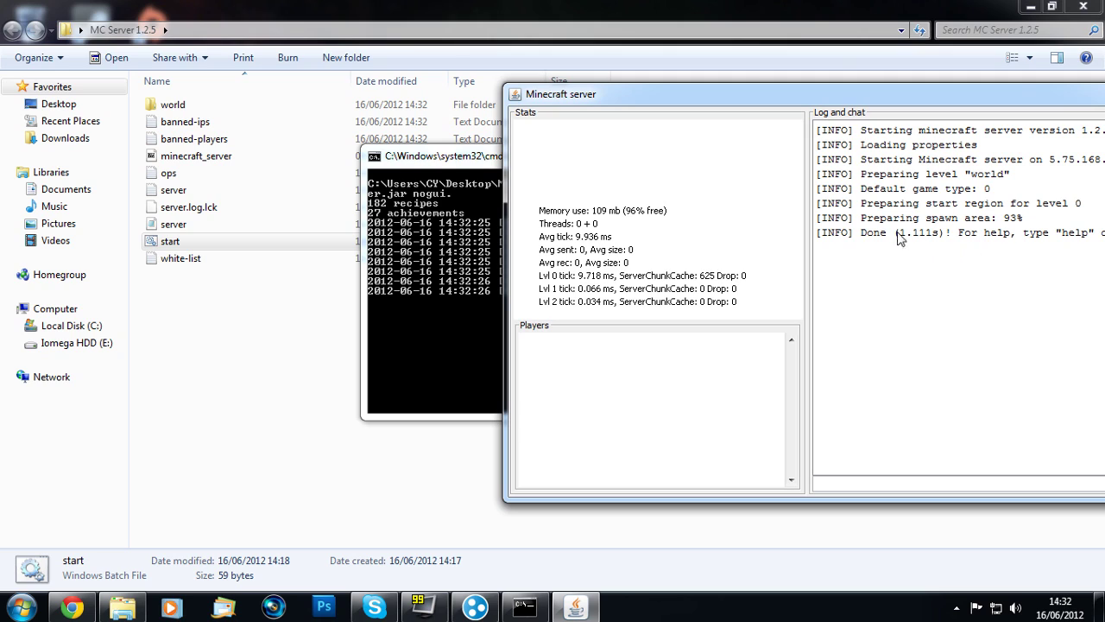